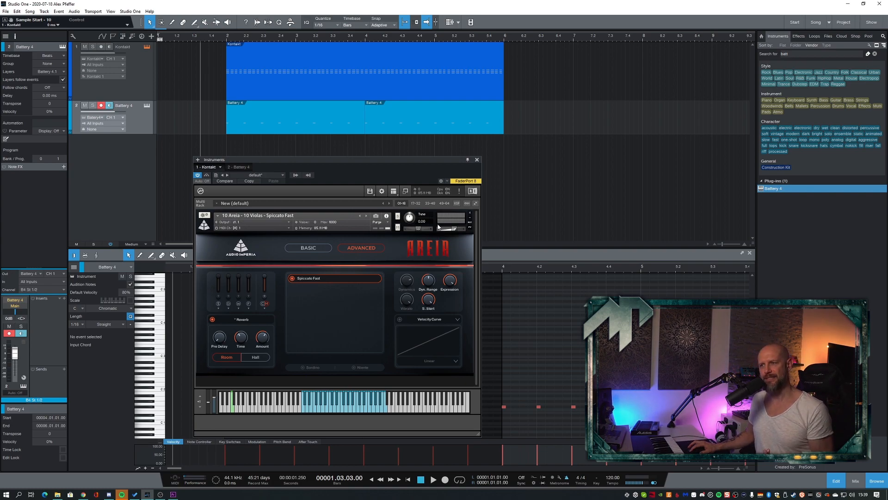
Step: Set the Areia patch's sample start to -125 ms and play both tracks from just before bar 2
{"action": "left_click_drag", "start_coordinate": [433, 297], "coordinate": [436, 304]}
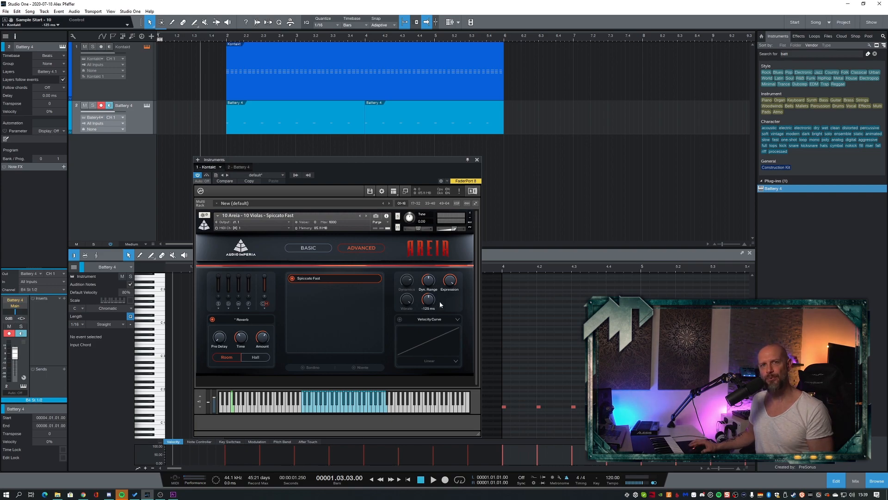
{"action": "mouse_move", "coordinate": [432, 302]}
{"action": "left_mouse_down"}
{"action": "mouse_move", "coordinate": [419, 362]}
{"action": "mouse_move", "coordinate": [432, 307]}
{"action": "left_mouse_up"}
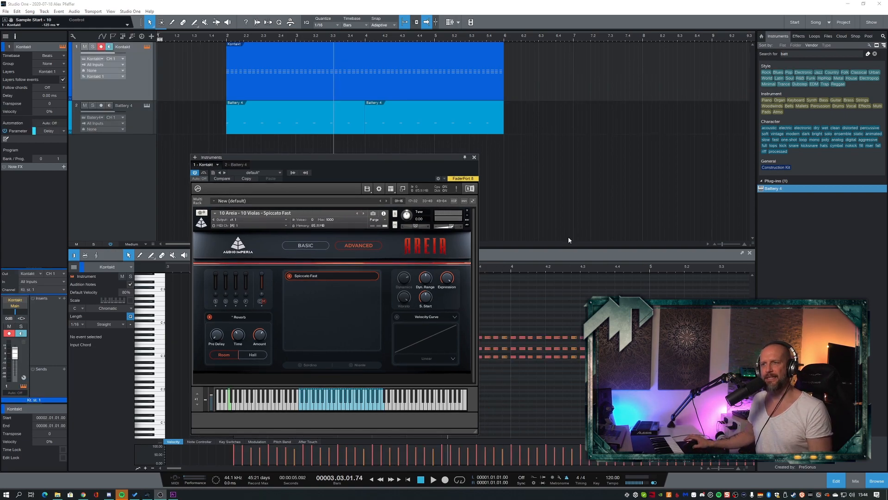
{"action": "left_click", "coordinate": [222, 42]}
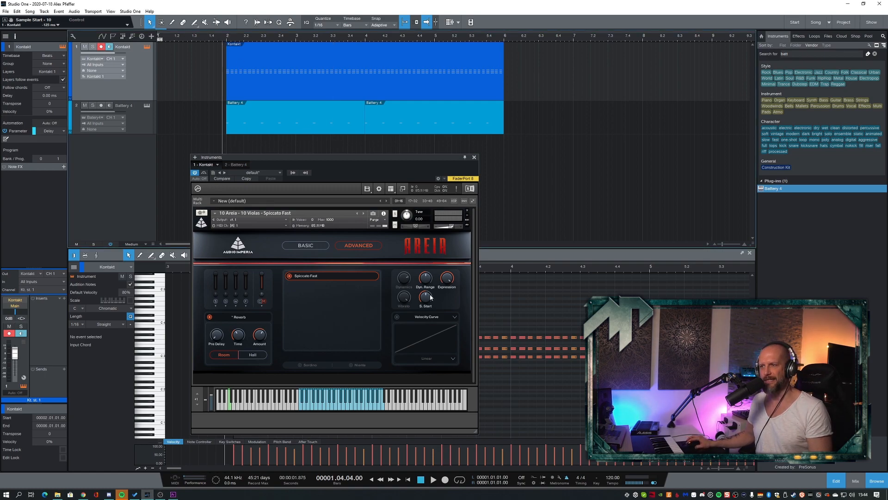
{"action": "key", "text": "space"}
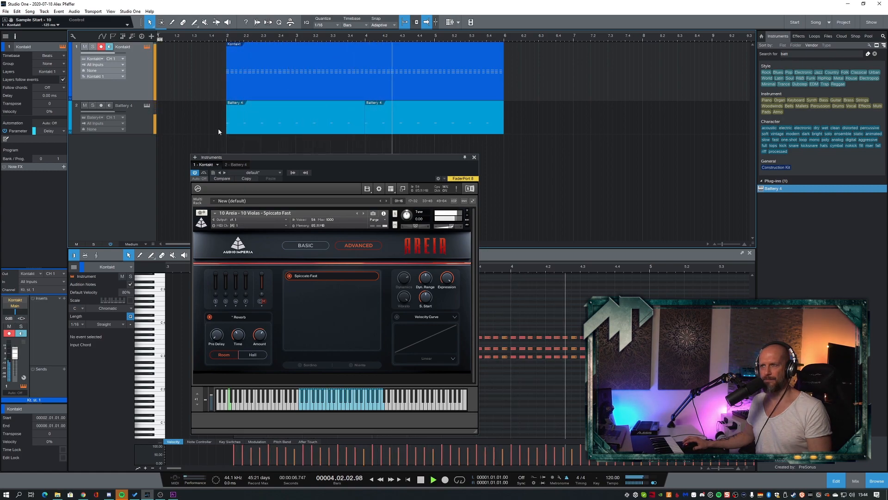
{"action": "key", "text": "space"}
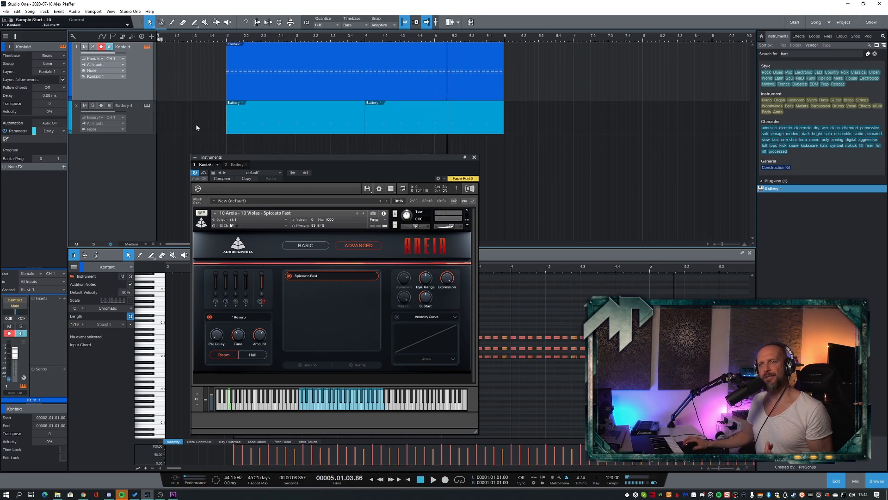
Step: Set the Kontakt track's delay to -125 ms
{"action": "left_click", "coordinate": [47, 96]}
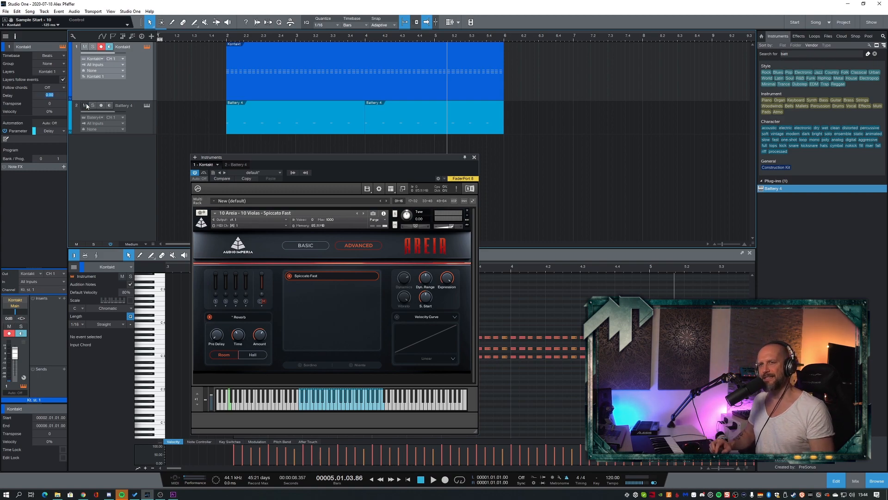
{"action": "type", "text": "-125"}
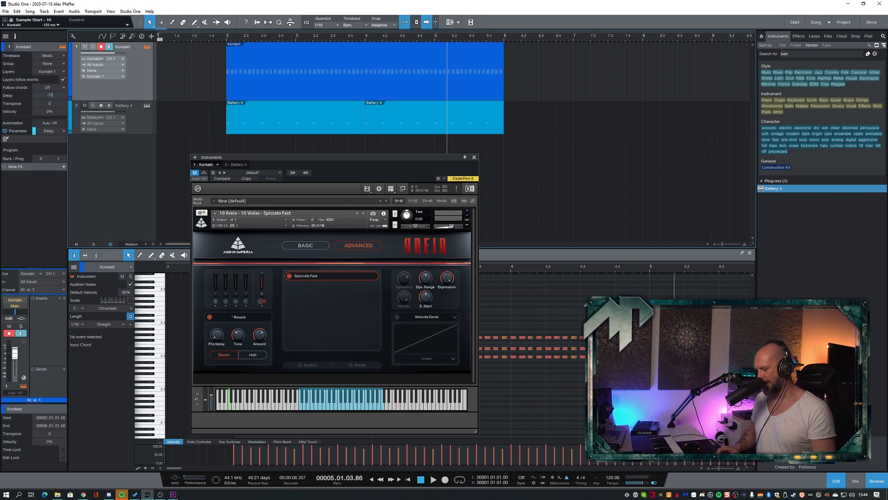
{"action": "key", "text": "Return"}
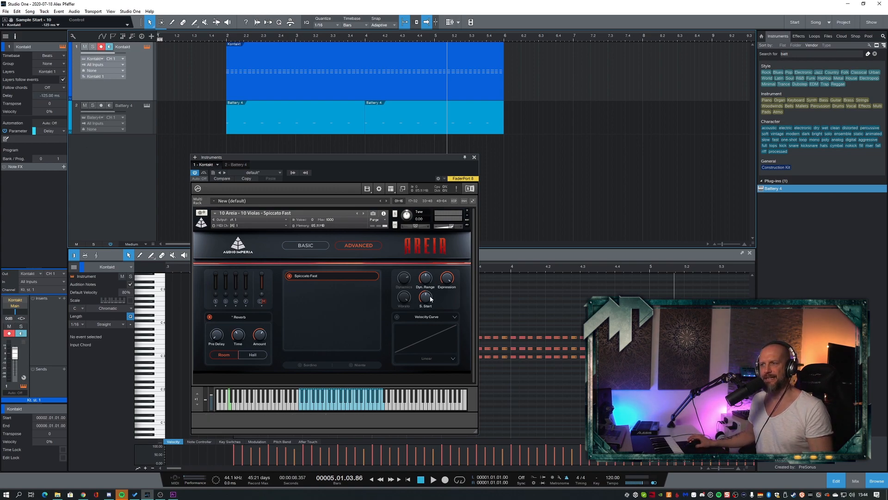
Step: Play both tracks twice from just before bar 2 to check the timing of the strings against the Battery part
{"action": "left_click", "coordinate": [217, 36]}
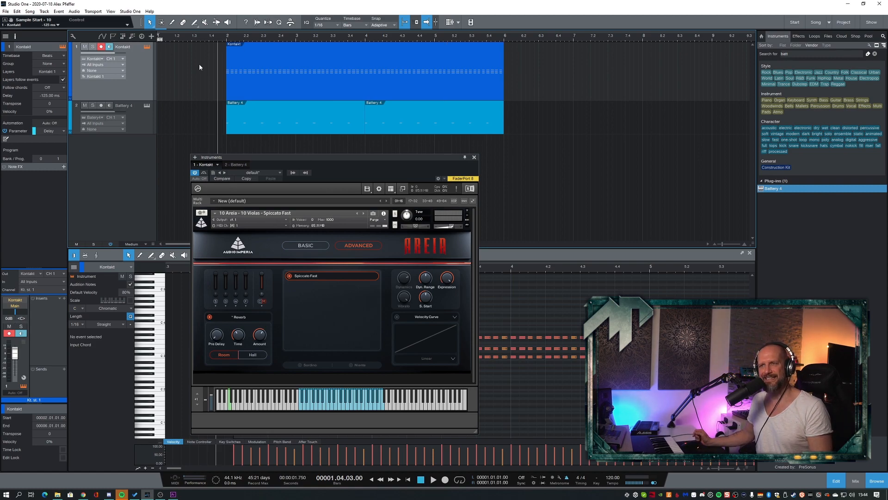
{"action": "key", "text": "space"}
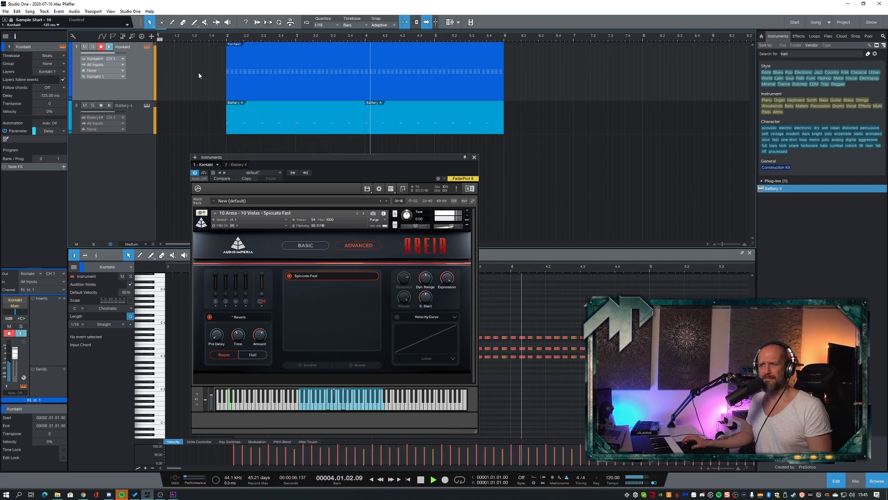
{"action": "left_click", "coordinate": [210, 36]}
{"action": "key", "text": "space"}
{"action": "key", "text": "space"}
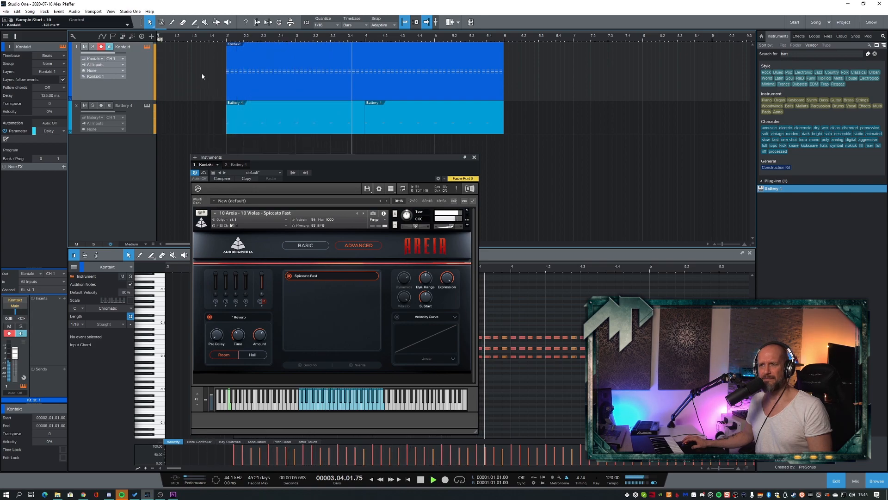
{"action": "key", "text": "space"}
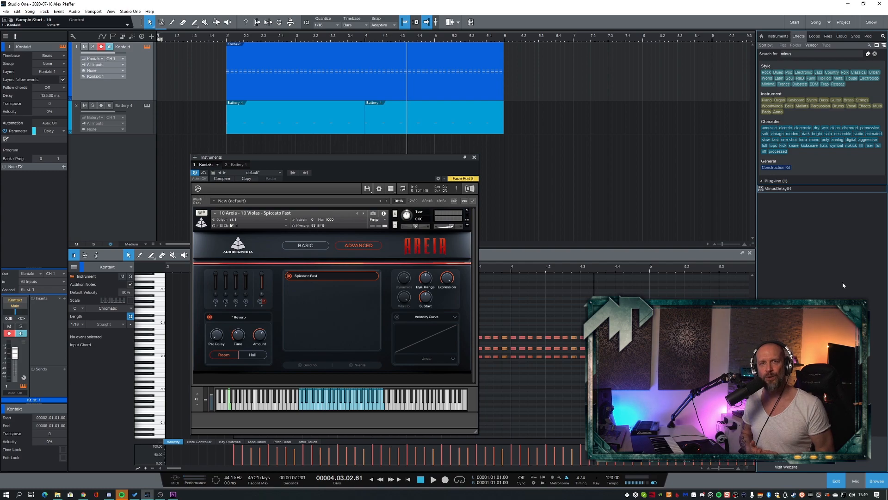
Step: Insert the MinusDelay64 effect on the Kontakt track and set its delay to about -172 ms
{"action": "left_click", "coordinate": [789, 189]}
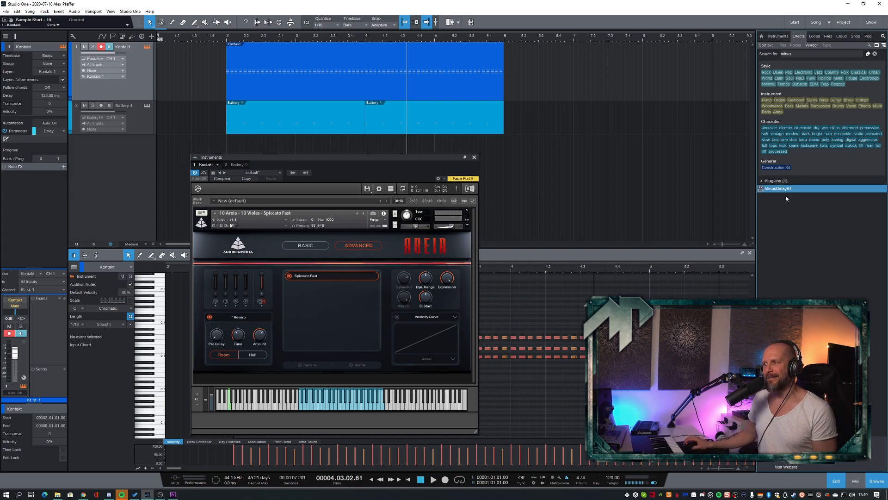
{"action": "left_click_drag", "start_coordinate": [780, 192], "coordinate": [173, 75]}
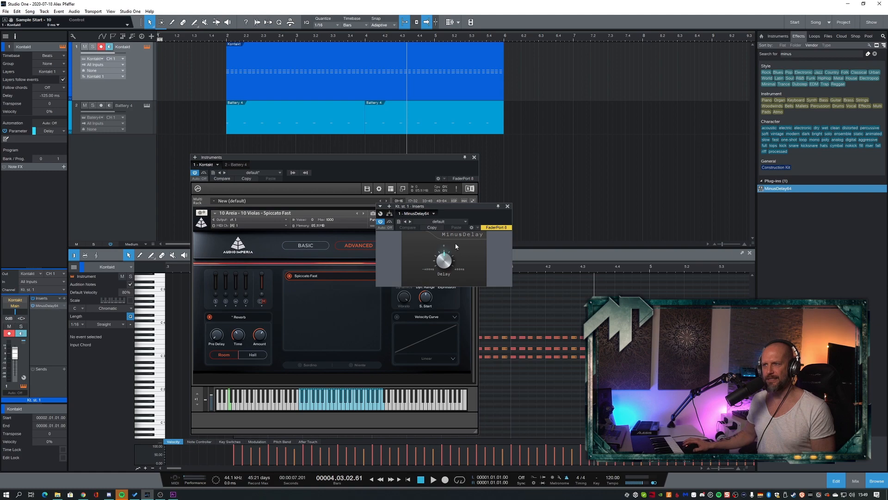
{"action": "left_click_drag", "start_coordinate": [465, 206], "coordinate": [215, 140]}
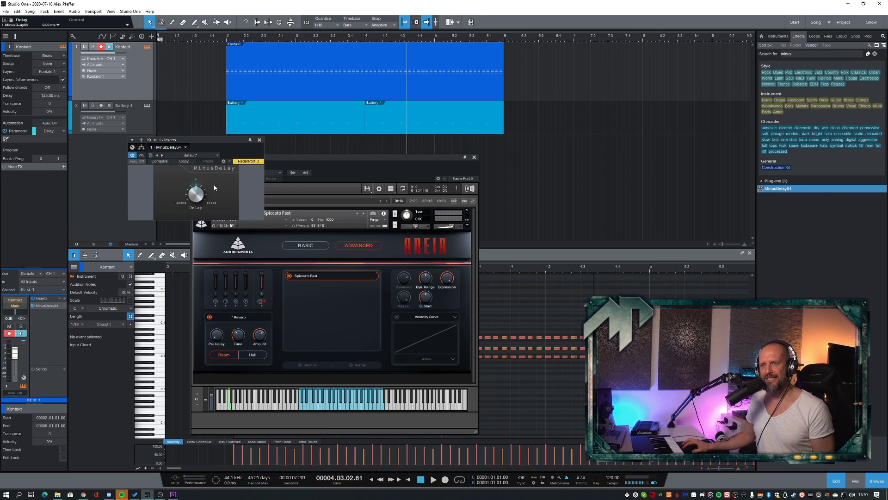
{"action": "left_click_drag", "start_coordinate": [200, 205], "coordinate": [194, 232]}
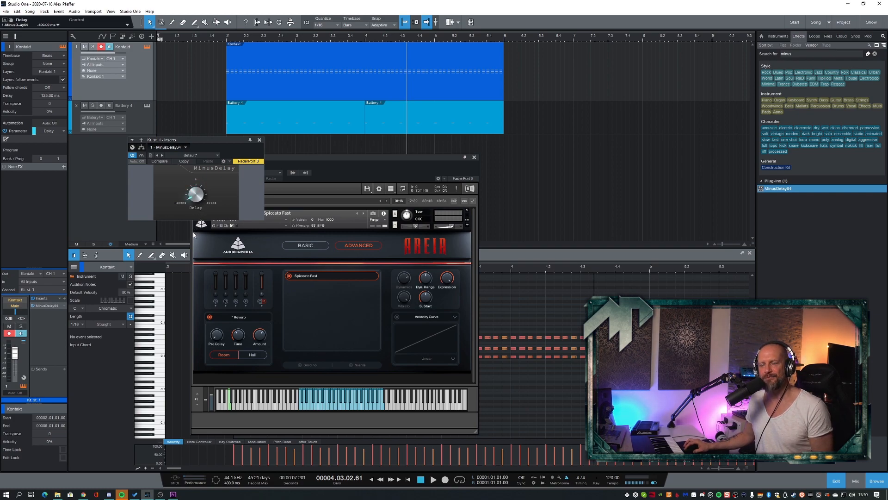
{"action": "left_click_drag", "start_coordinate": [193, 232], "coordinate": [196, 207]}
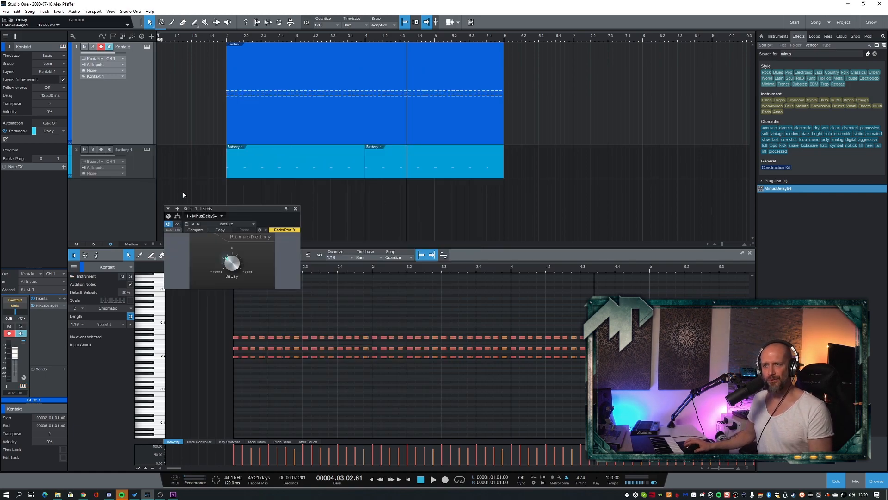
Step: Set the MinusDelay64 automation mode to Write and record a short movement of its delay knob during playback
{"action": "left_click", "coordinate": [174, 230]}
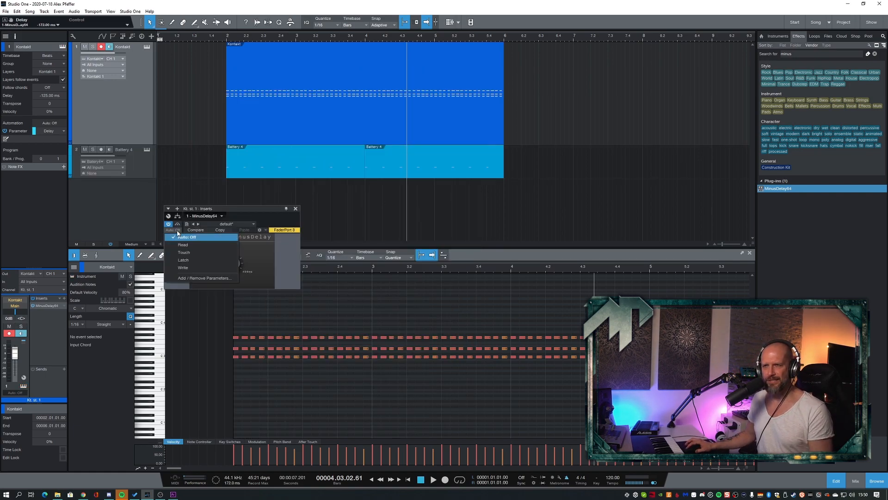
{"action": "left_click", "coordinate": [194, 268]}
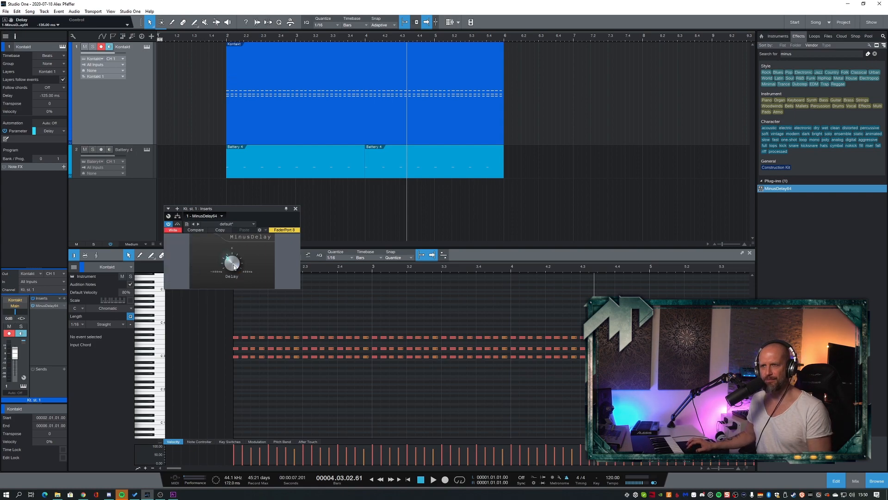
{"action": "key", "text": "space"}
{"action": "left_click_drag", "start_coordinate": [233, 264], "coordinate": [234, 263]}
{"action": "key", "text": "space"}
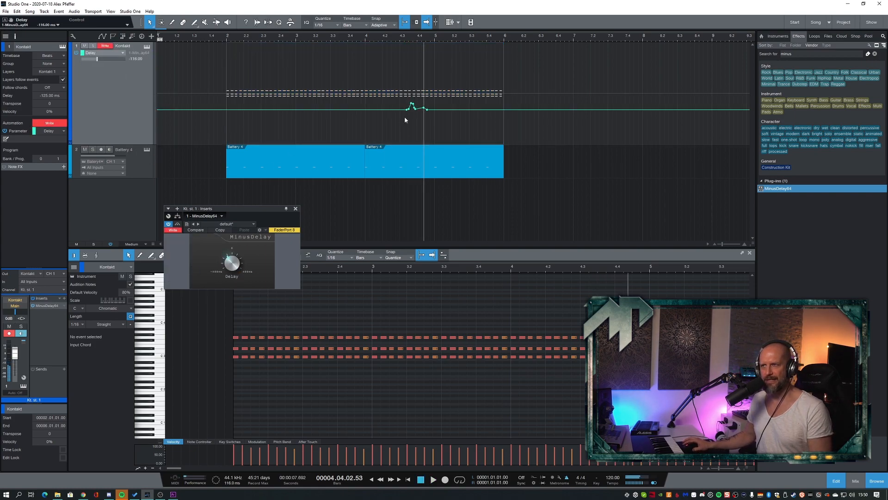
Step: Make the Kontakt track taller and switch the MinusDelay64 automation mode to Read
{"action": "left_click_drag", "start_coordinate": [138, 144], "coordinate": [138, 187]}
{"action": "left_click", "coordinate": [179, 230]}
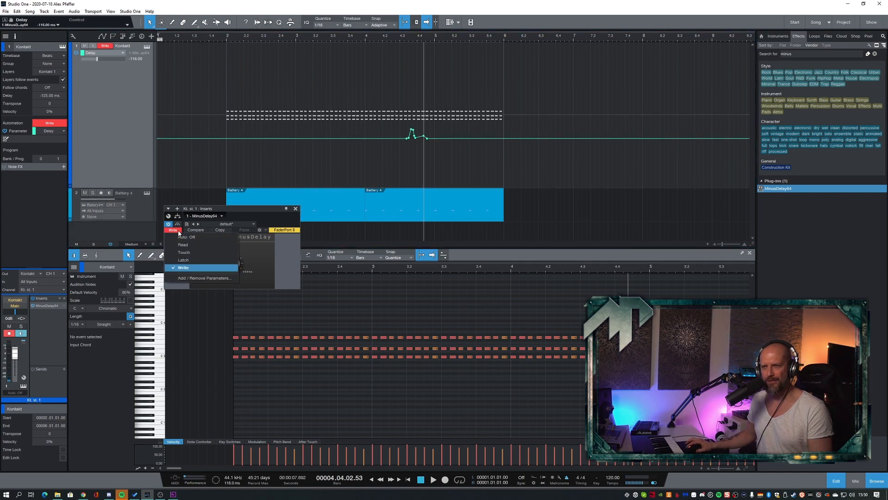
{"action": "left_click", "coordinate": [183, 245]}
{"action": "left_click_drag", "start_coordinate": [237, 211], "coordinate": [218, 244]}
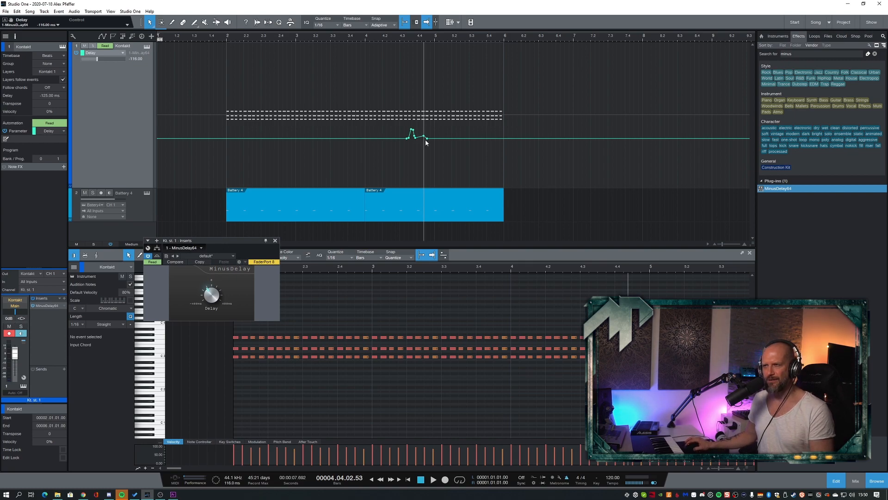
Step: Reduce the delay automation to a single point just before bar 2 with a value of -125 ms
{"action": "left_click_drag", "start_coordinate": [406, 138], "coordinate": [218, 141]}
{"action": "left_click_drag", "start_coordinate": [292, 152], "coordinate": [482, 152]}
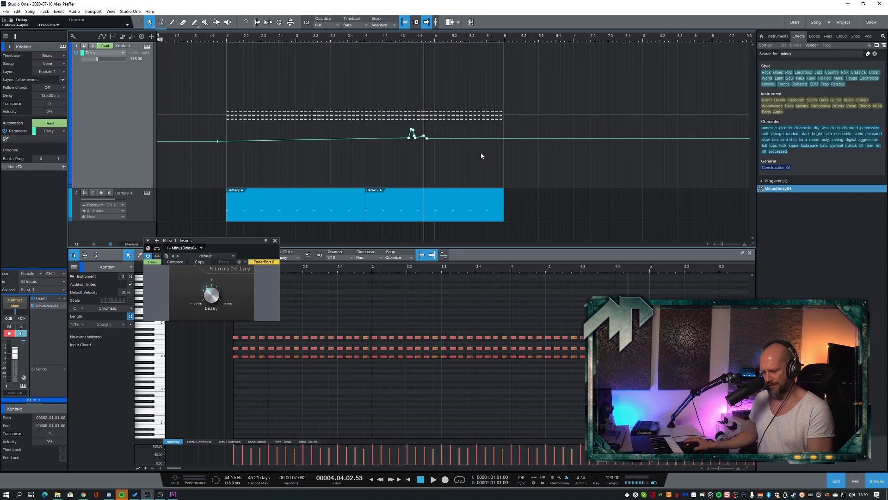
{"action": "key", "text": "Delete"}
{"action": "left_click_drag", "start_coordinate": [219, 142], "coordinate": [223, 91]}
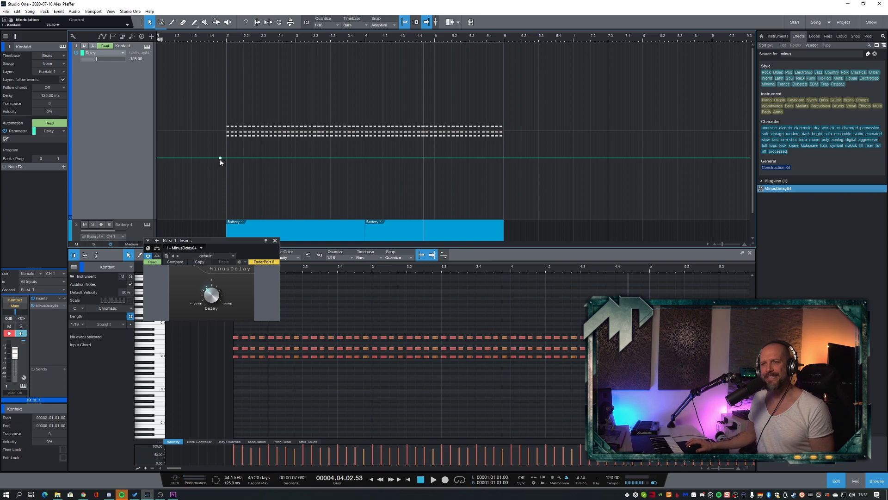
Step: Reset the Kontakt track's delay to 0.00 ms and play the song from bar 1 beat 4
{"action": "left_click_drag", "start_coordinate": [227, 241], "coordinate": [218, 251]}
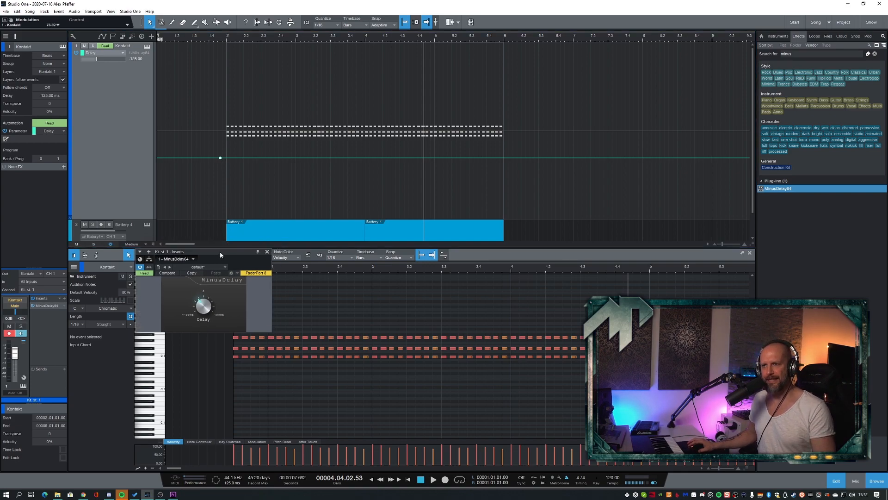
{"action": "left_click", "coordinate": [206, 36]}
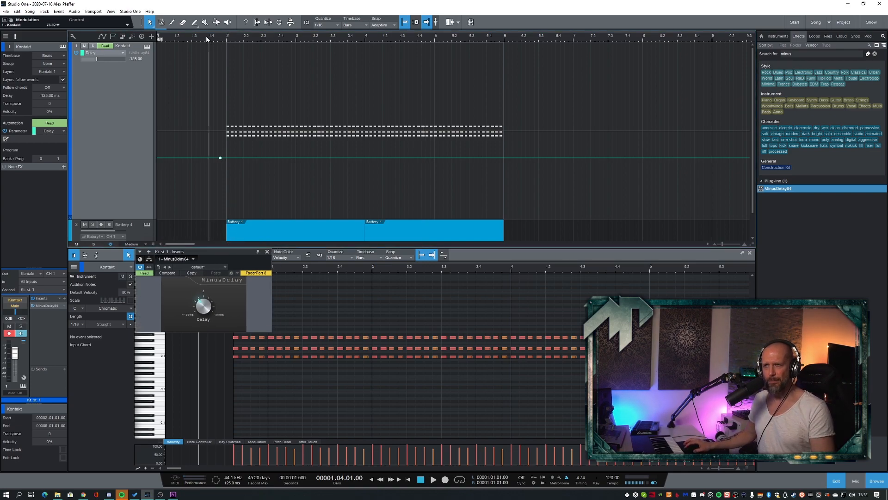
{"action": "left_click", "coordinate": [49, 95]}
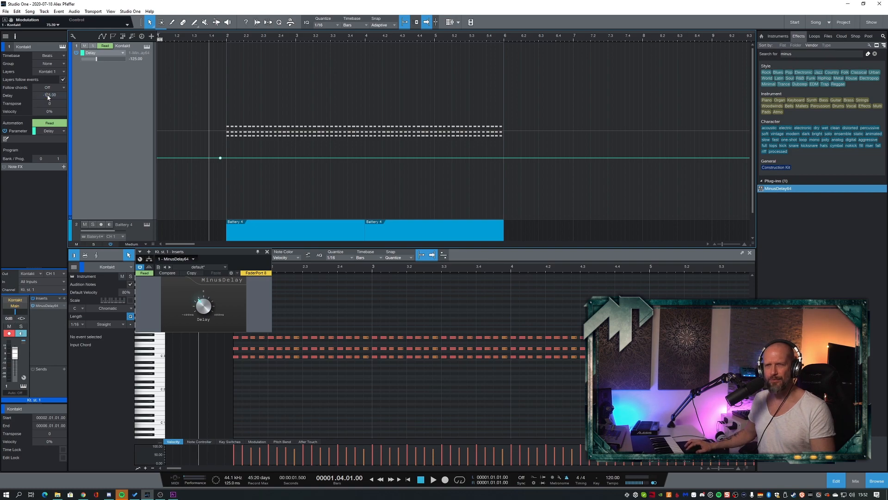
{"action": "type", "text": "0.00 ms"}
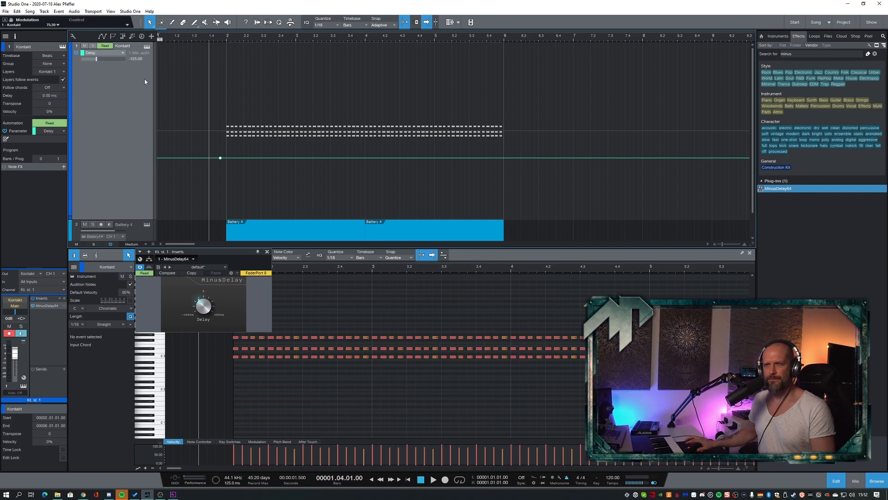
{"action": "key", "text": "space"}
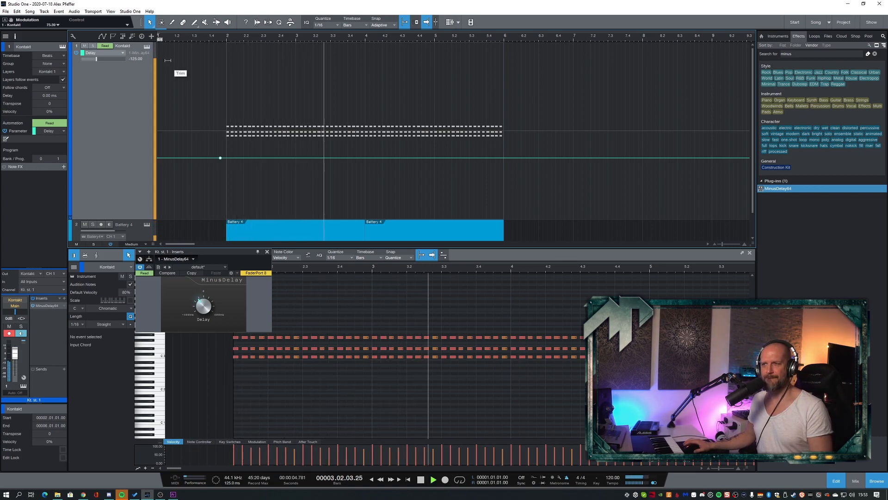
{"action": "key", "text": "space"}
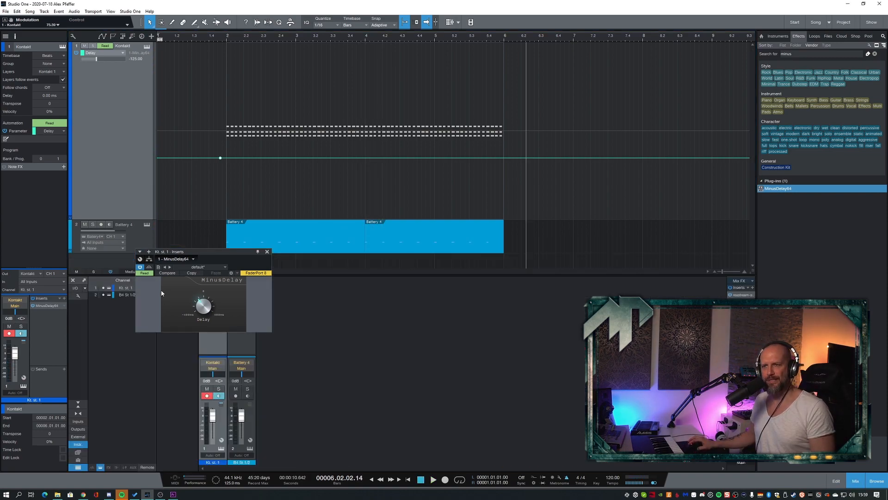
Step: Store the MinusDelay64 settings as a preset named "Areia 125"
{"action": "left_click", "coordinate": [158, 267]}
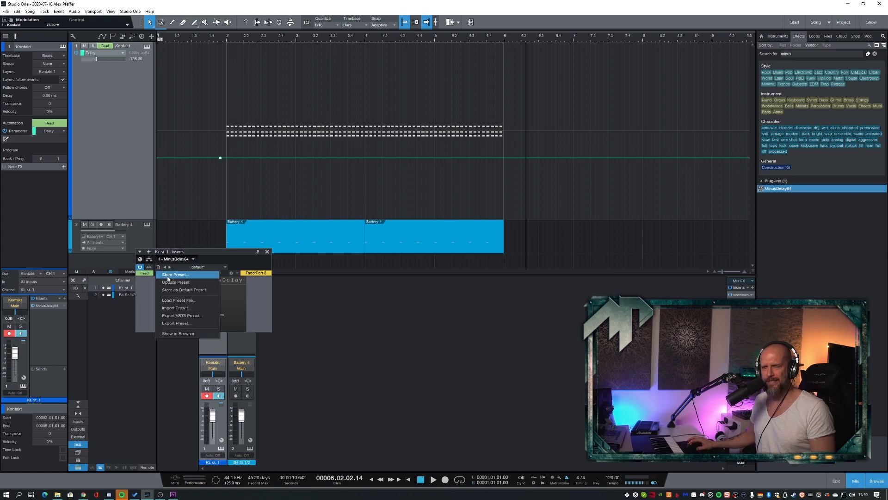
{"action": "left_click", "coordinate": [166, 276]}
{"action": "type", "text": "Ar"}
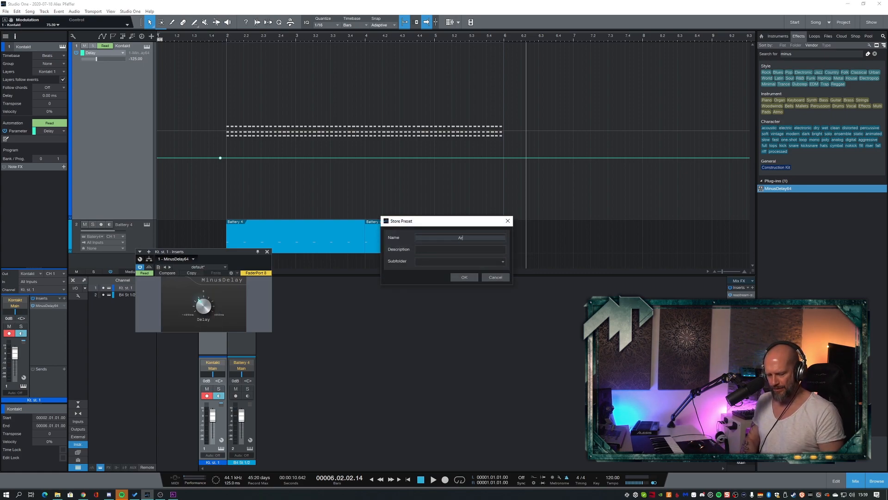
{"action": "type", "text": "eia 125"}
{"action": "left_click", "coordinate": [464, 277]}
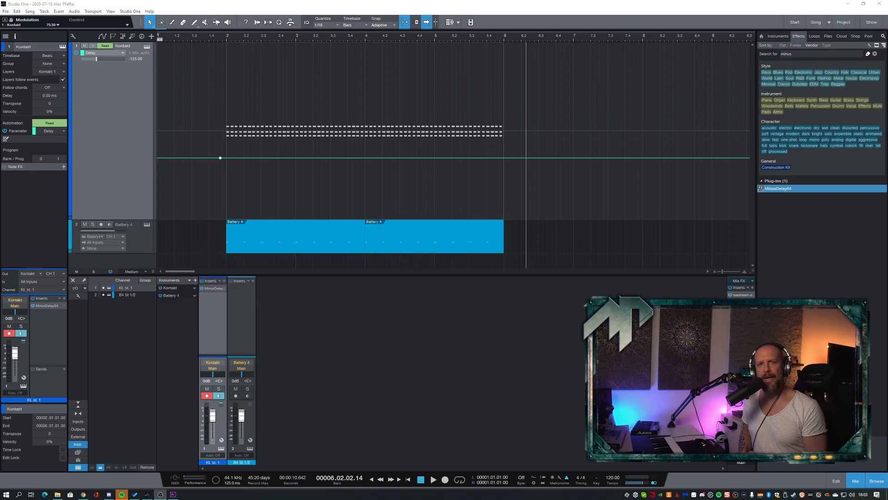